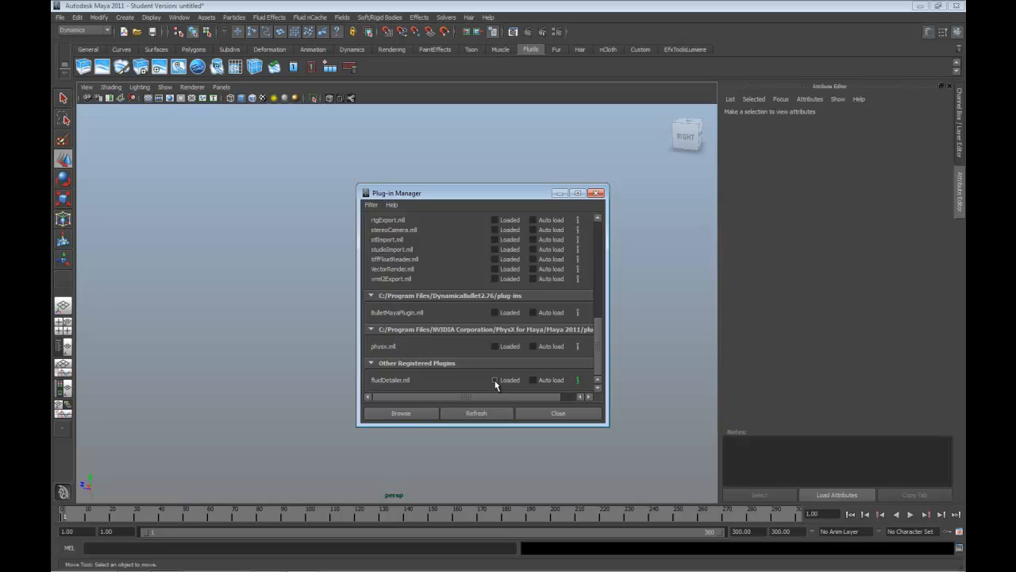
- Load the fluidDetailer.mll plug-in and close the Plug-in Manager
{"action": "left_click", "coordinate": [417, 414]}
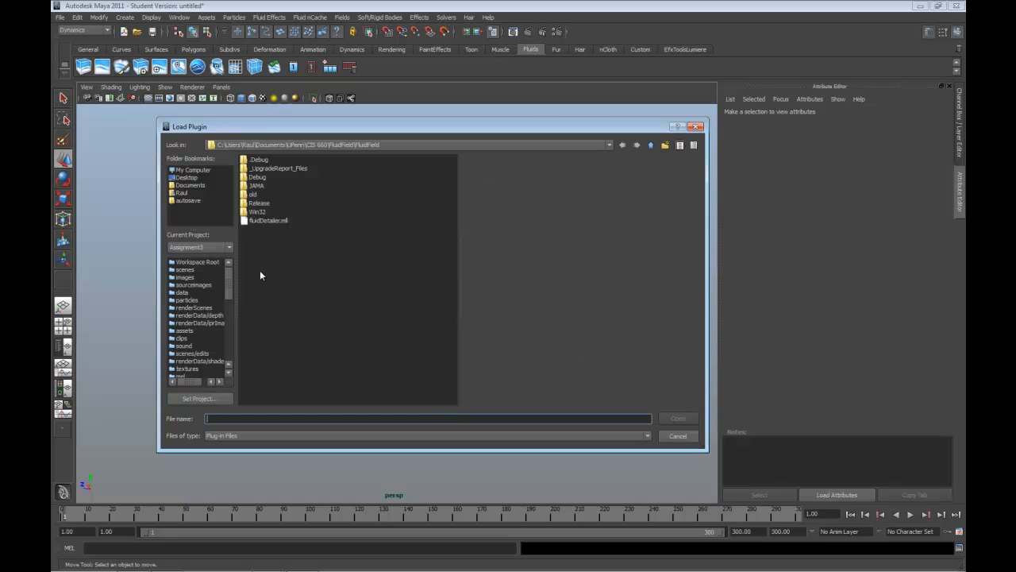
{"action": "double_click", "coordinate": [269, 220]}
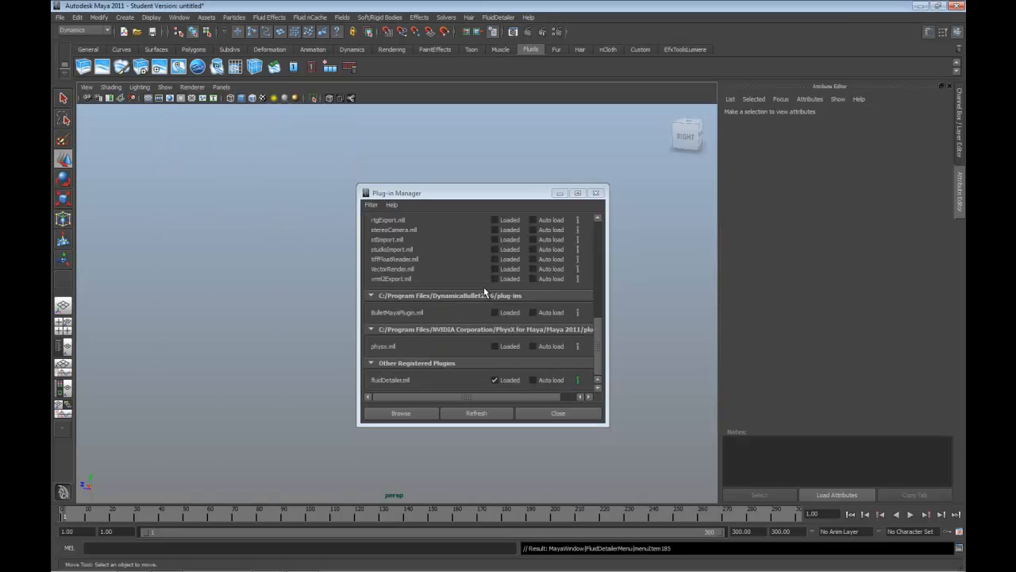
{"action": "left_click", "coordinate": [496, 17]}
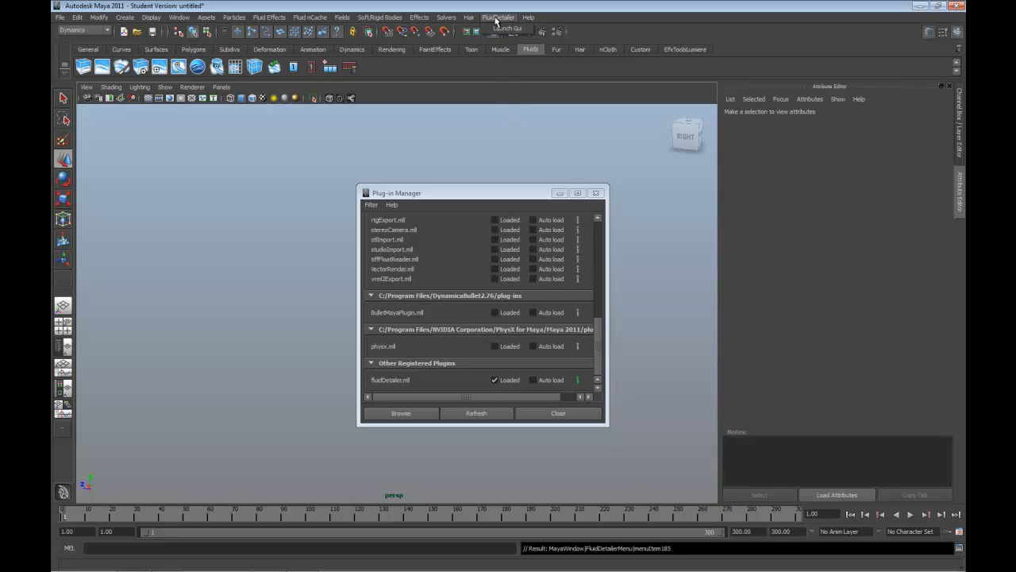
{"action": "left_click", "coordinate": [498, 19]}
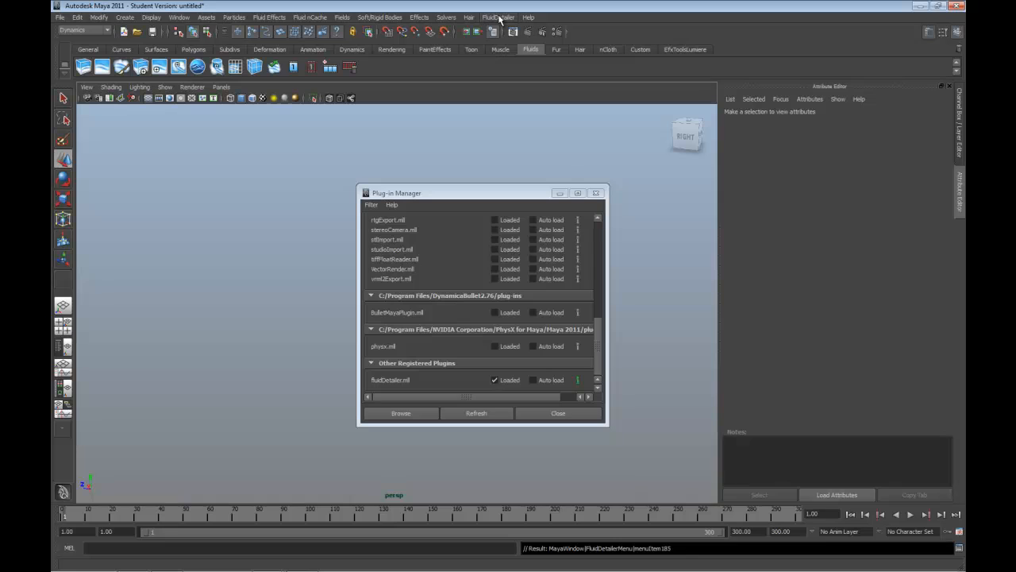
{"action": "left_click", "coordinate": [596, 193]}
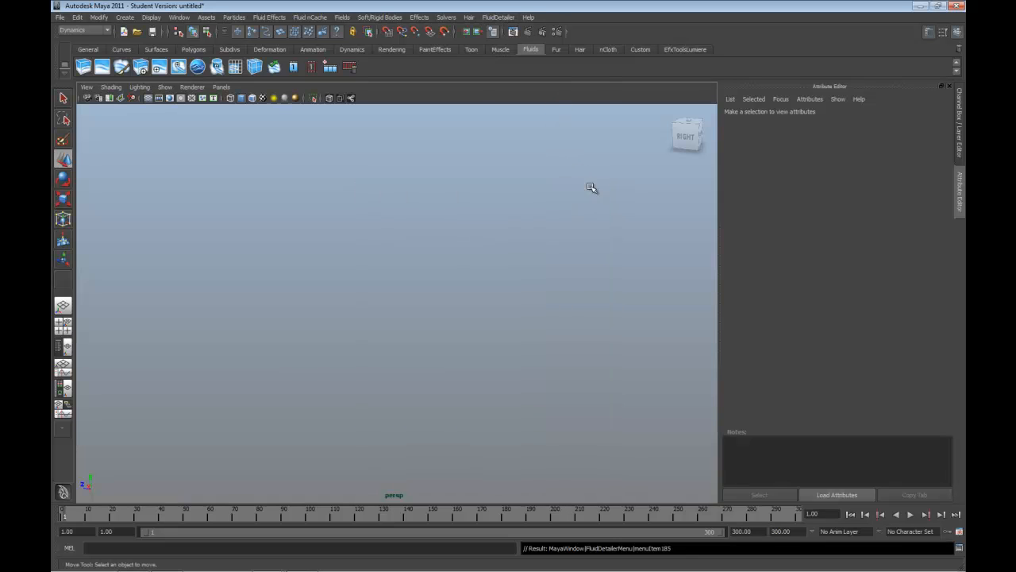
- Create a 3D fluid container with an emitter and lower the emitter about 4.3 cm, to just above the container's floor grid
{"action": "left_click", "coordinate": [143, 68]}
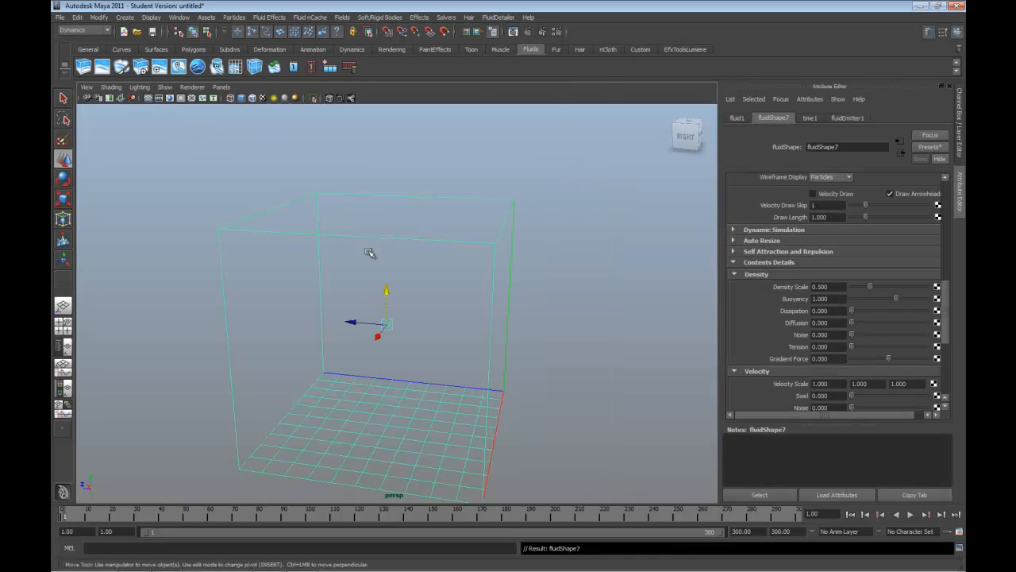
{"action": "left_click", "coordinate": [400, 331]}
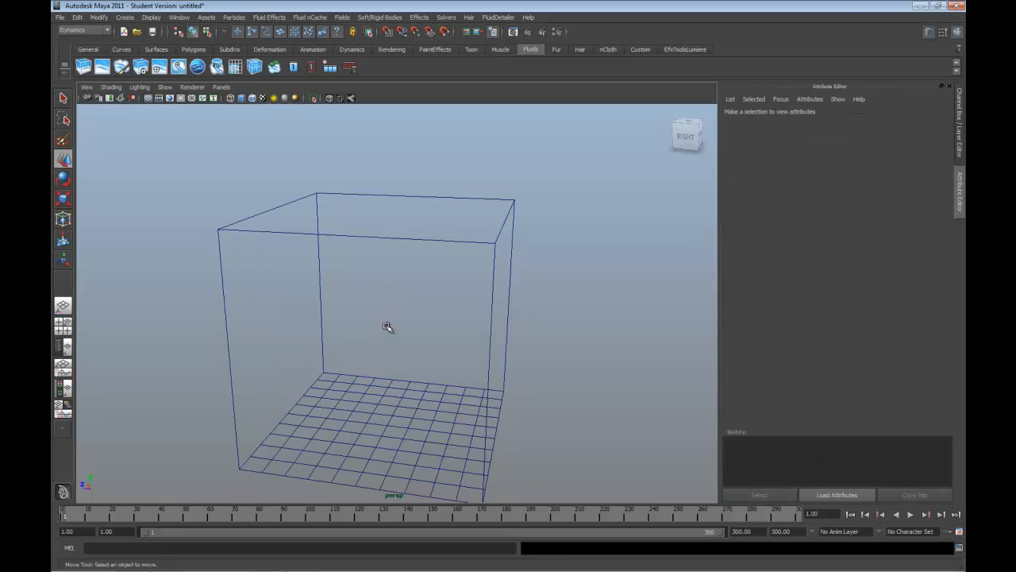
{"action": "left_click", "coordinate": [388, 327]}
{"action": "left_click_drag", "start_coordinate": [388, 343], "coordinate": [384, 367], "text": "alt"}
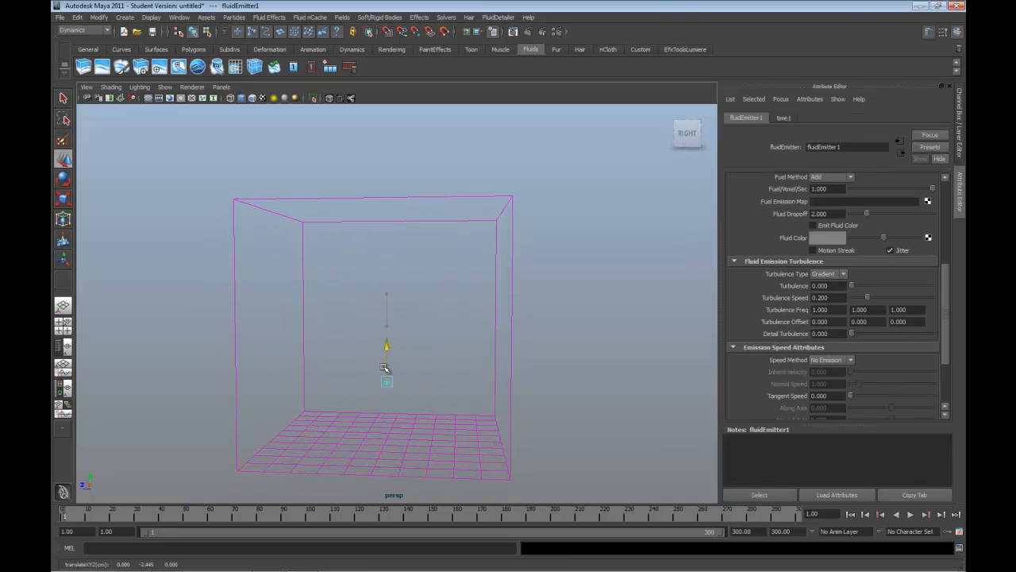
{"action": "left_click", "coordinate": [426, 359]}
{"action": "left_click_drag", "start_coordinate": [456, 366], "coordinate": [427, 378], "text": "alt"}
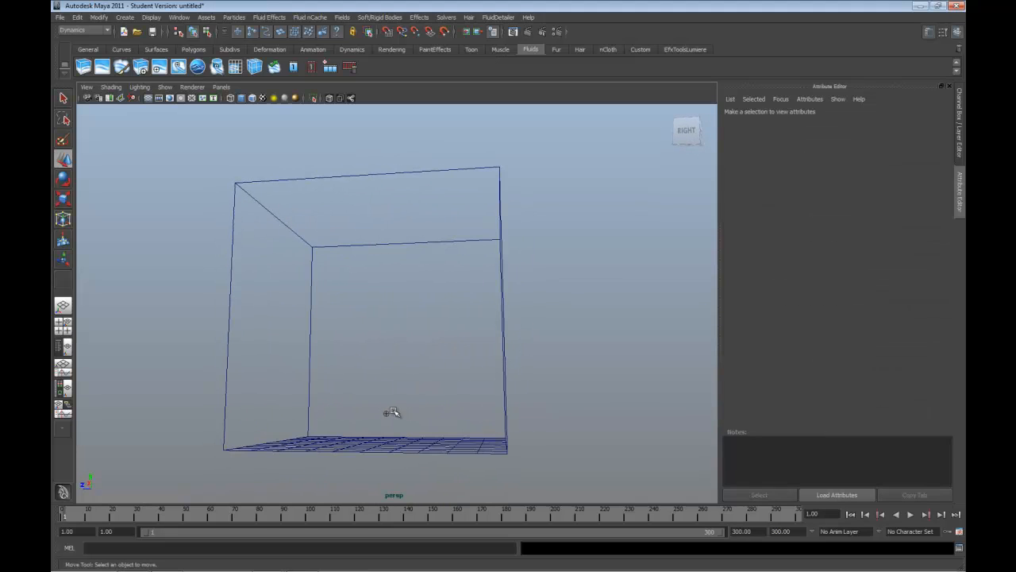
{"action": "left_click", "coordinate": [388, 412]}
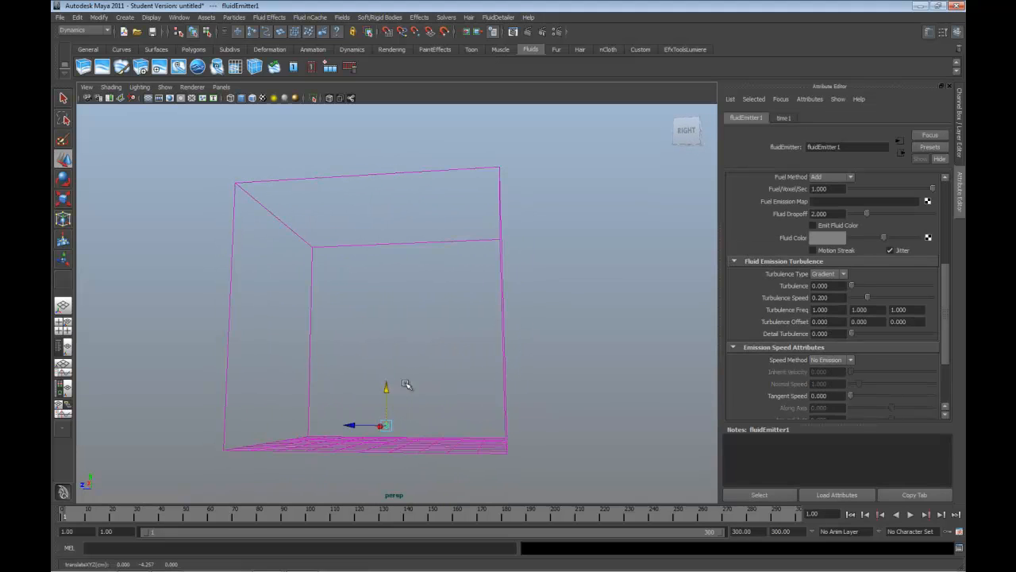
{"action": "left_click", "coordinate": [413, 384]}
{"action": "left_click_drag", "start_coordinate": [462, 363], "coordinate": [465, 303], "text": "alt"}
{"action": "middle_click_drag", "start_coordinate": [464, 303], "coordinate": [458, 304], "text": "alt"}
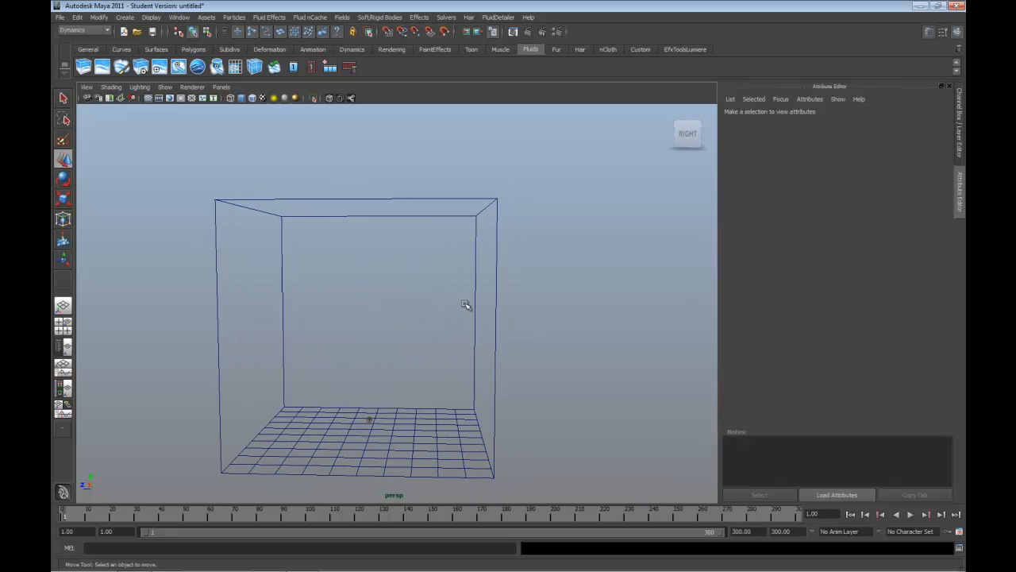
- Launch the Fluid Detailer on the fluid container with a Resolution Multiplier of 2, and move its dialog clear of the container
{"action": "left_click", "coordinate": [500, 203]}
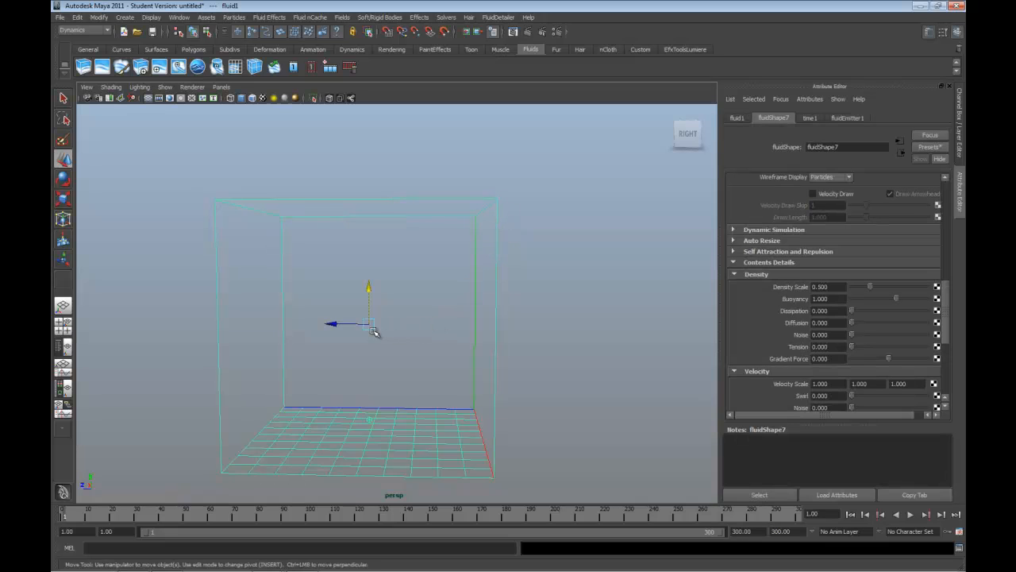
{"action": "scroll", "coordinate": [393, 330], "scroll_direction": "down", "scroll_amount": 3}
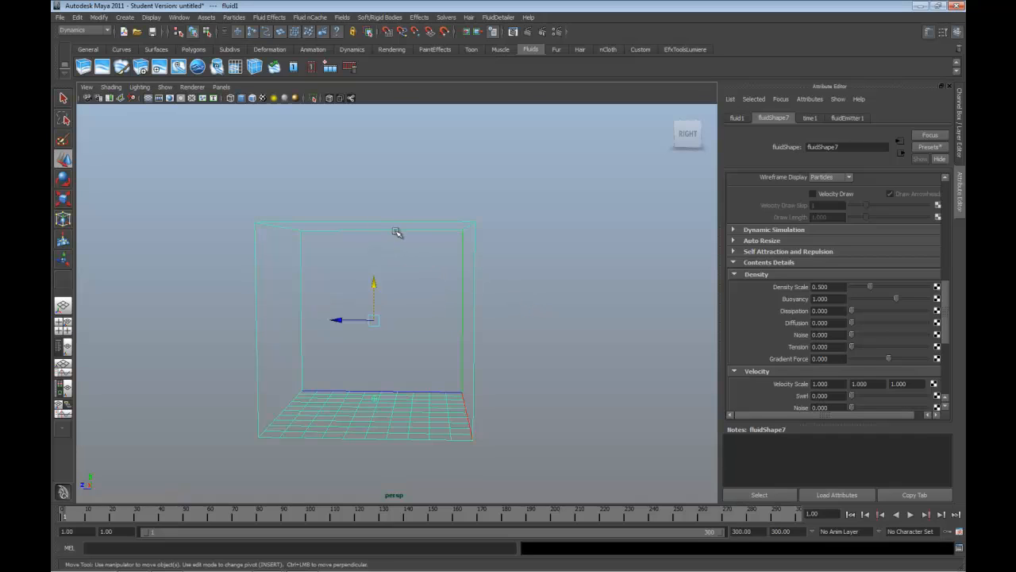
{"action": "left_click", "coordinate": [490, 18]}
{"action": "left_click", "coordinate": [507, 30]}
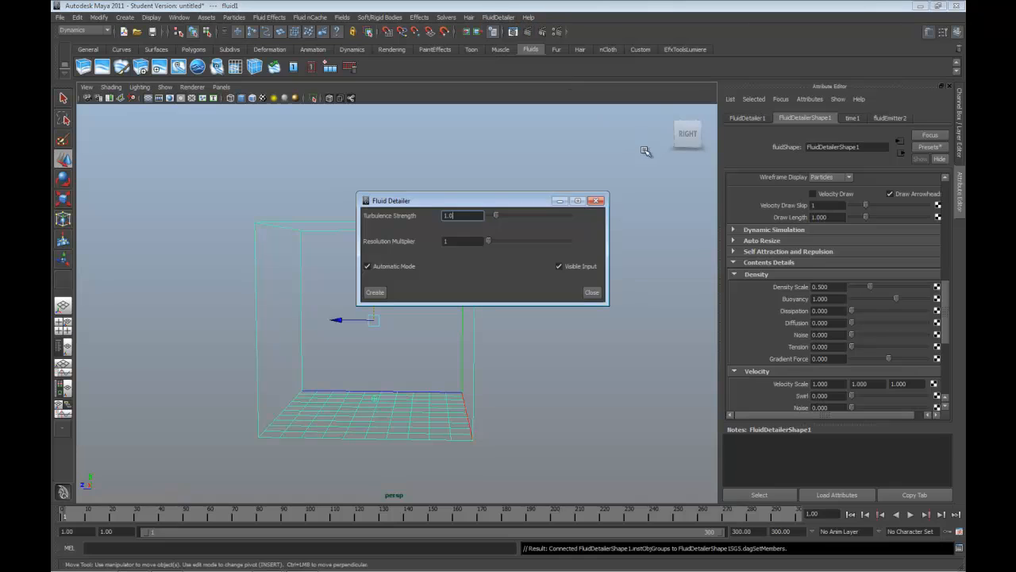
{"action": "left_click_drag", "start_coordinate": [488, 243], "coordinate": [497, 242]}
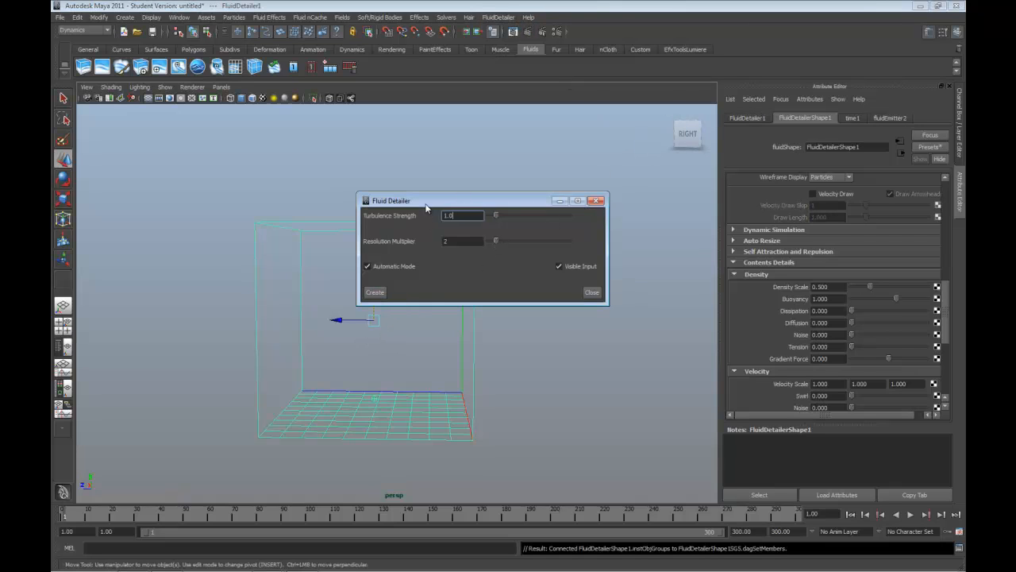
{"action": "left_click_drag", "start_coordinate": [425, 204], "coordinate": [497, 162]}
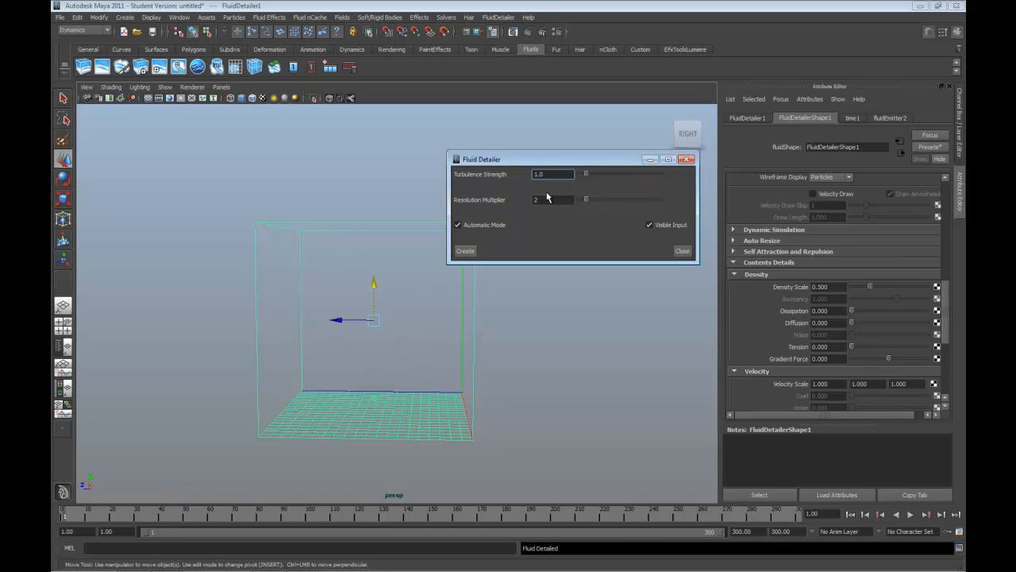
{"action": "left_click_drag", "start_coordinate": [534, 164], "coordinate": [557, 148]}
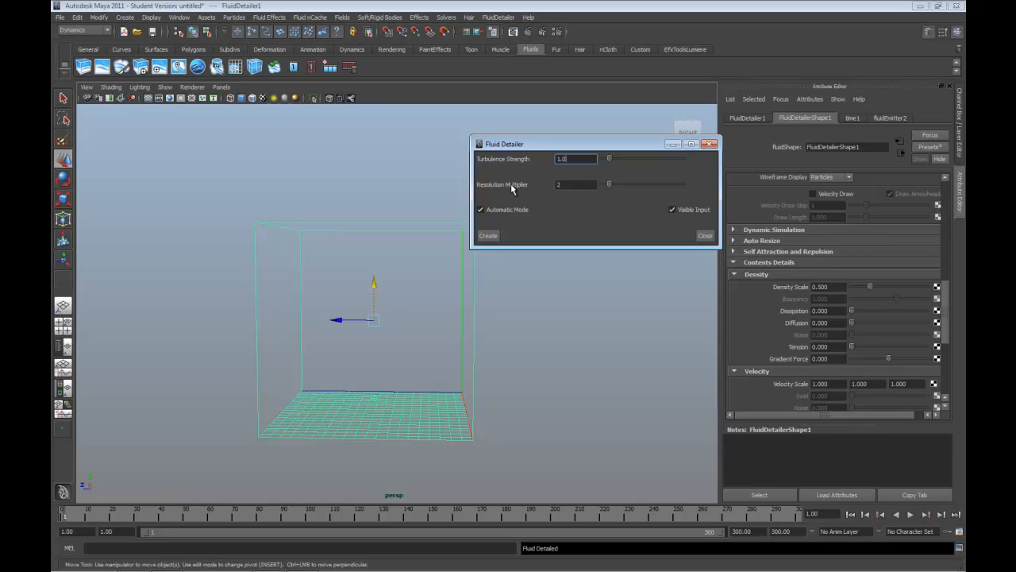
{"action": "left_click", "coordinate": [578, 184]}
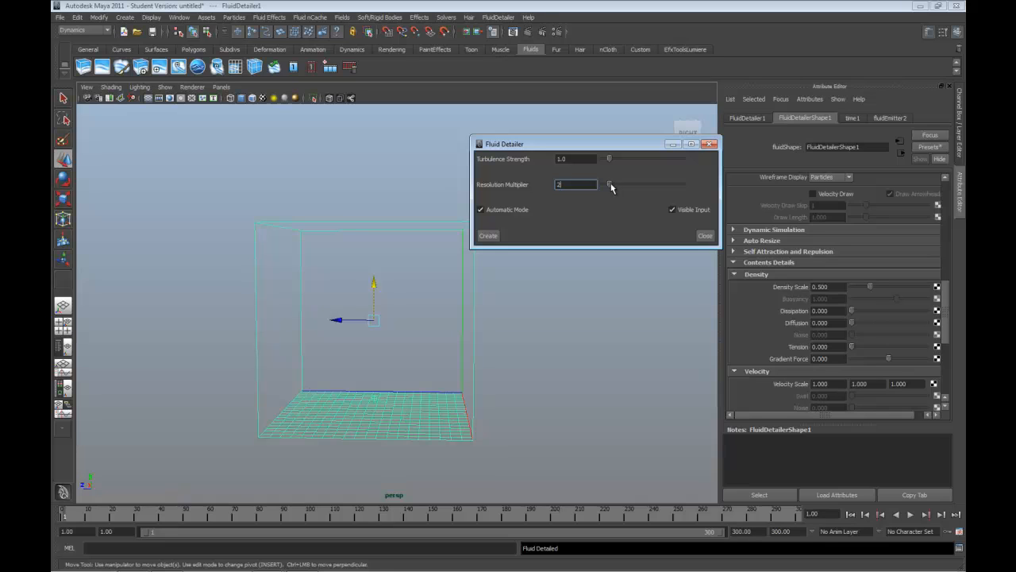
{"action": "left_click_drag", "start_coordinate": [538, 146], "coordinate": [528, 125]}
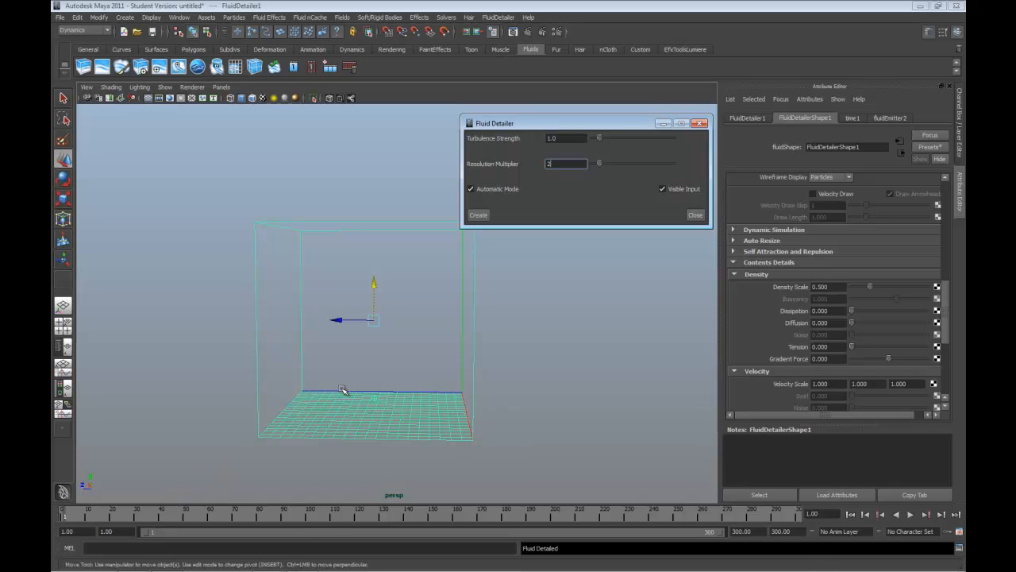
- Move the detailed fluid container about 11.4 cm along negative Z beside the original, and play the simulation up to frame 47
{"action": "left_click_drag", "start_coordinate": [373, 319], "coordinate": [526, 321]}
{"action": "key", "text": "ctrl+d"}
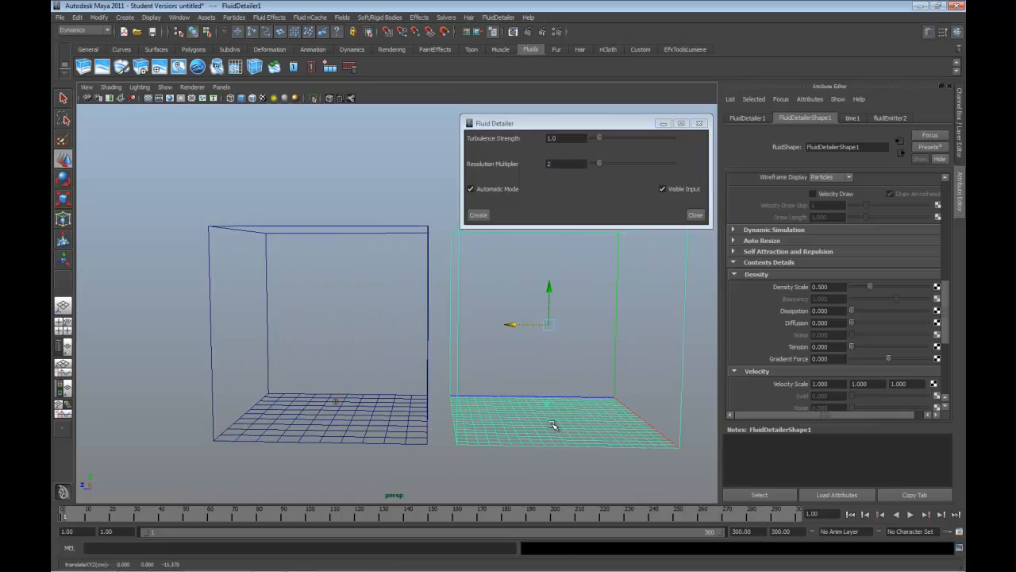
{"action": "middle_click_drag", "start_coordinate": [427, 385], "coordinate": [377, 386], "text": "alt"}
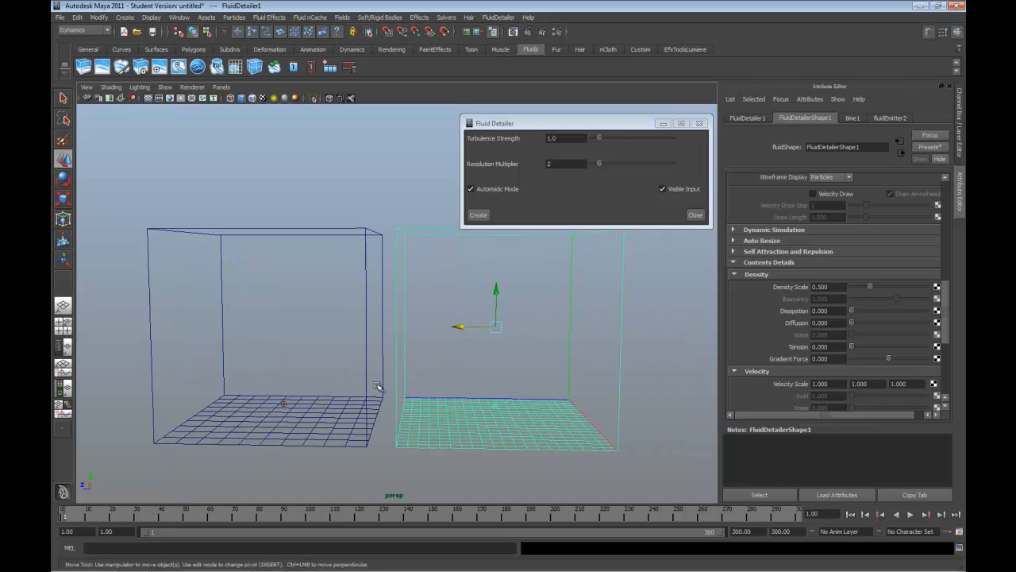
{"action": "mouse_move", "coordinate": [377, 386]}
{"action": "left_mouse_down", "text": "alt"}
{"action": "mouse_move", "coordinate": [381, 377]}
{"action": "mouse_move", "coordinate": [381, 387]}
{"action": "left_mouse_up", "text": "alt"}
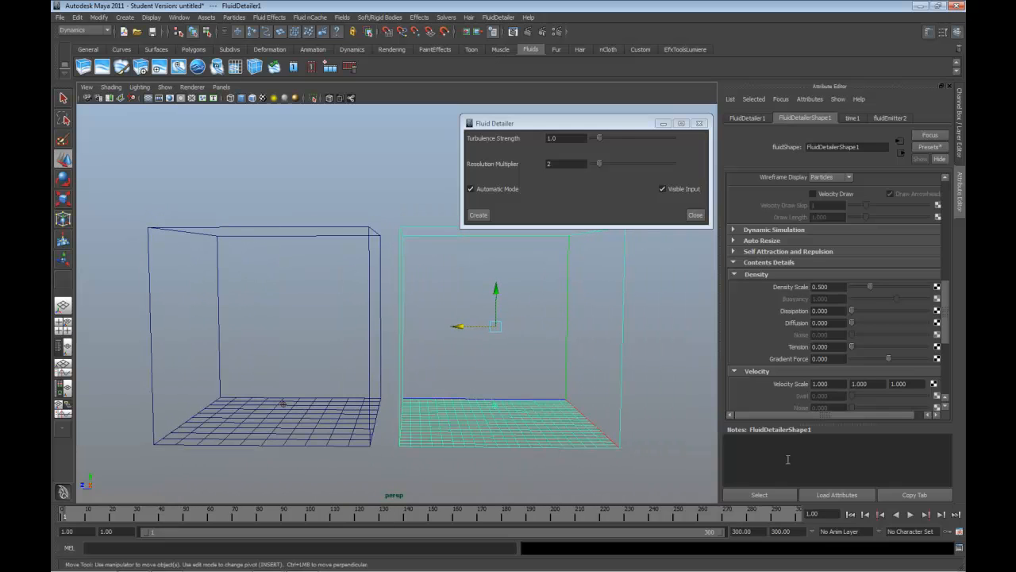
{"action": "left_click", "coordinate": [911, 515]}
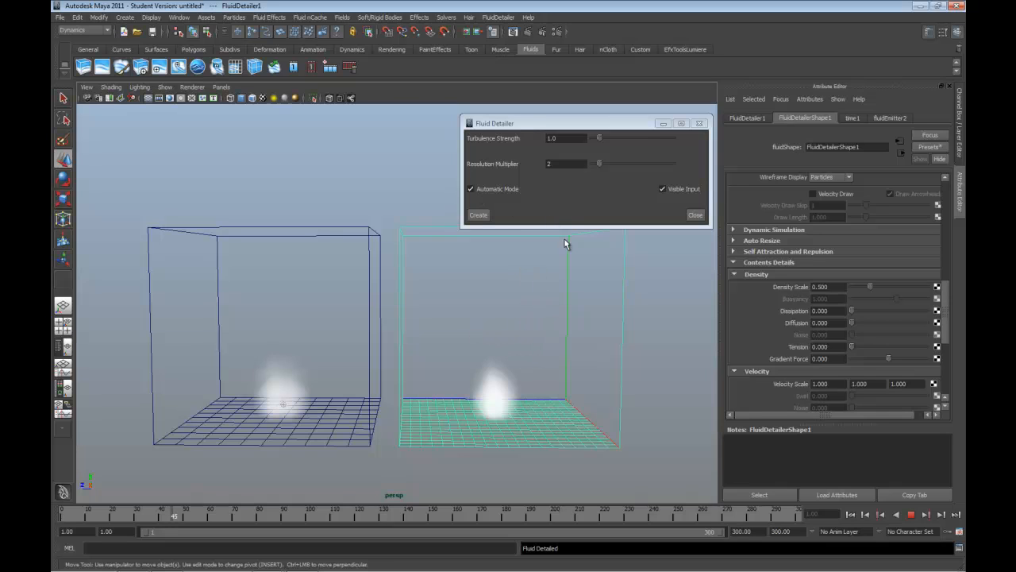
{"action": "left_click", "coordinate": [913, 515]}
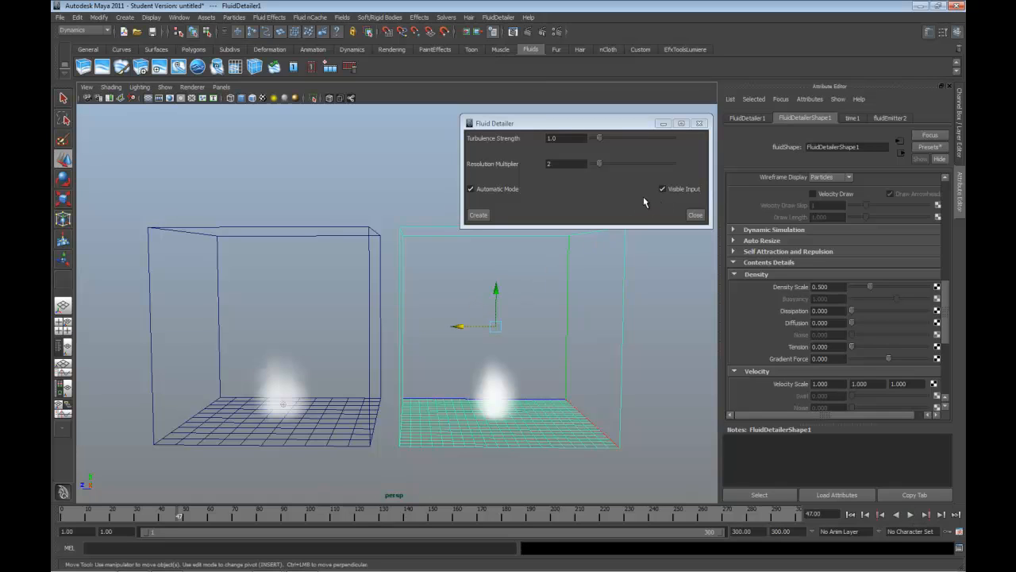
- Switch Visible Input off and on again twice to compare the scene with and without the original fluid
{"action": "left_click", "coordinate": [666, 191]}
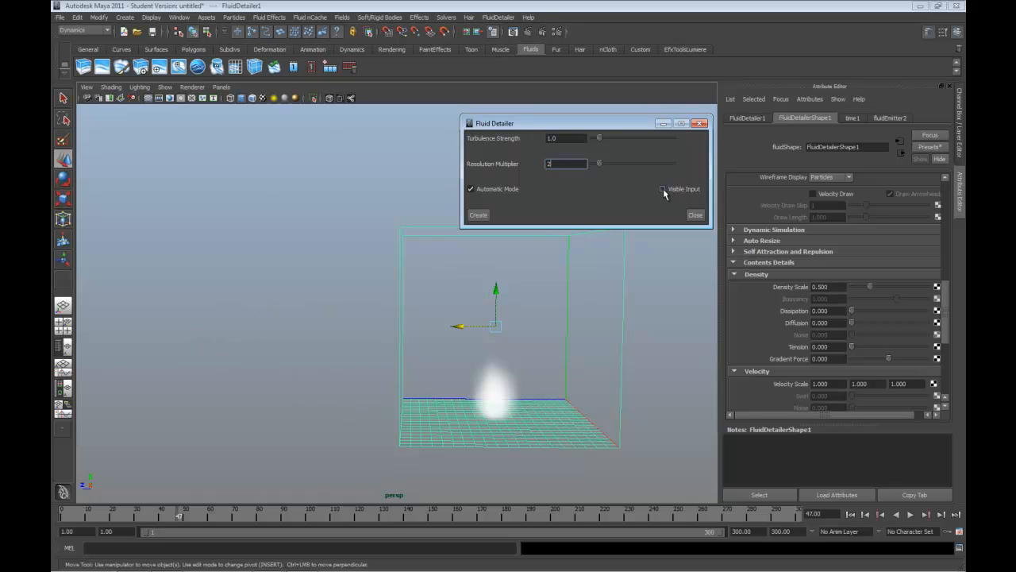
{"action": "left_click", "coordinate": [663, 191]}
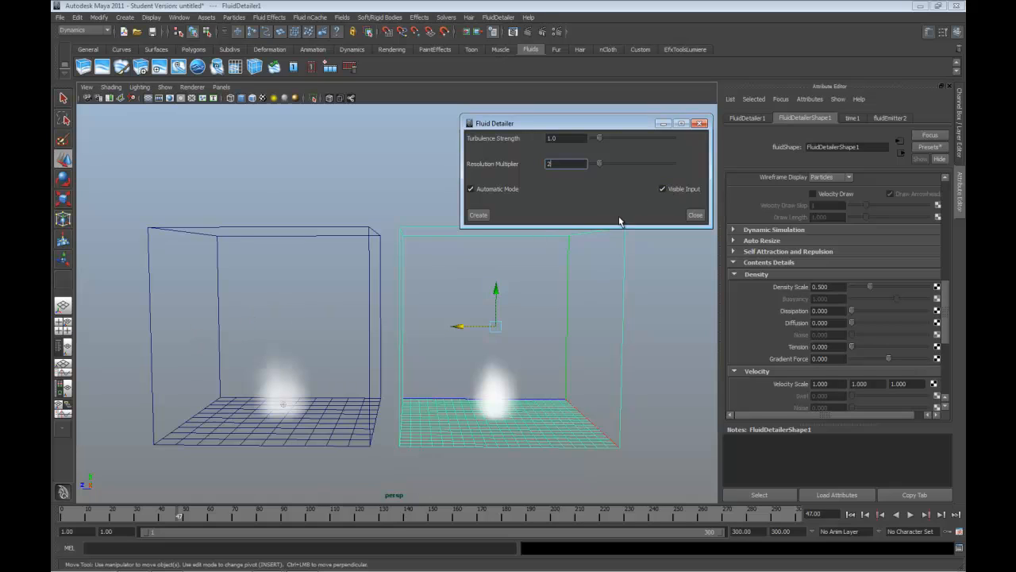
{"action": "left_click", "coordinate": [663, 190]}
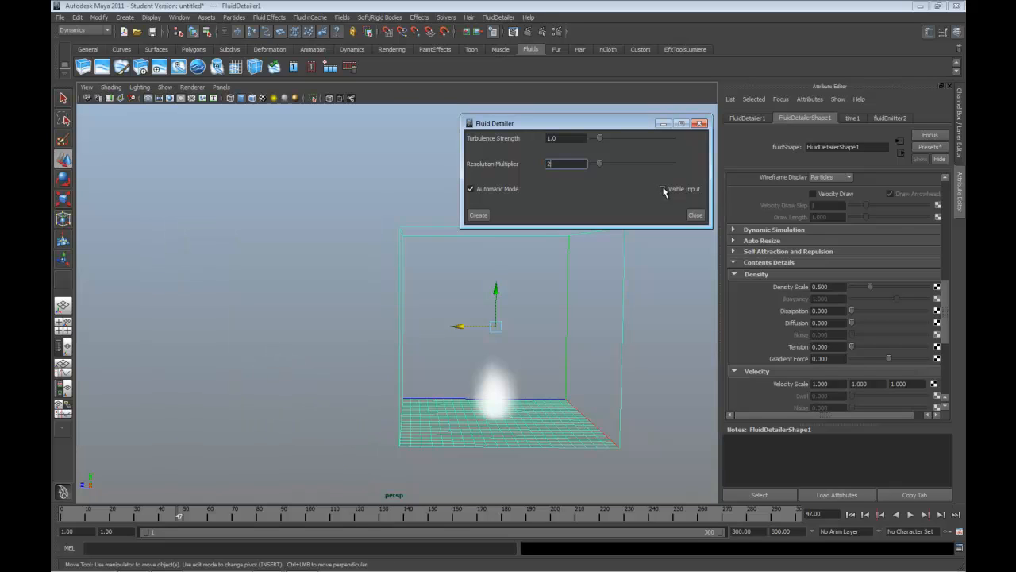
{"action": "left_click", "coordinate": [663, 190]}
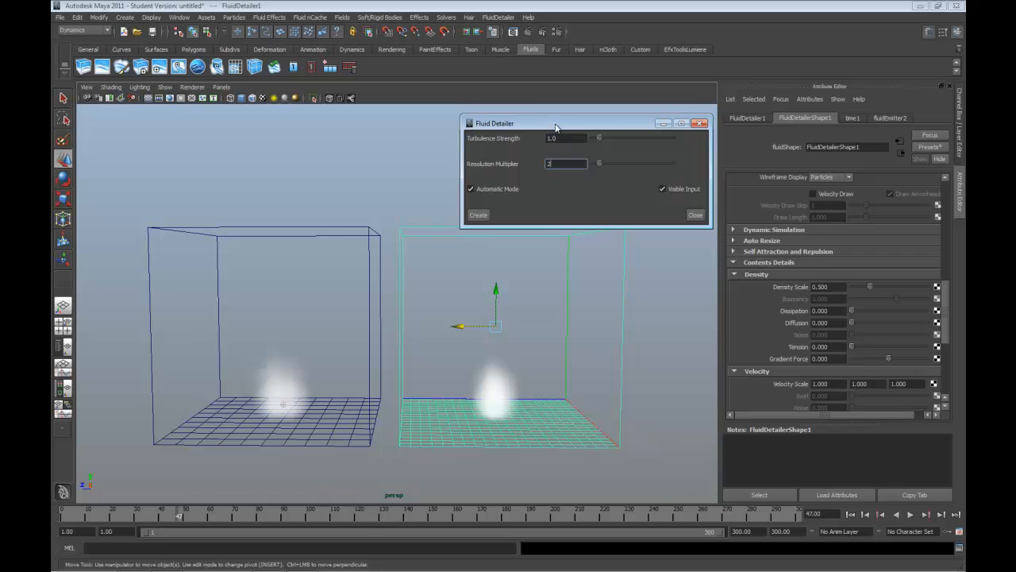
{"action": "left_click_drag", "start_coordinate": [555, 127], "coordinate": [552, 133]}
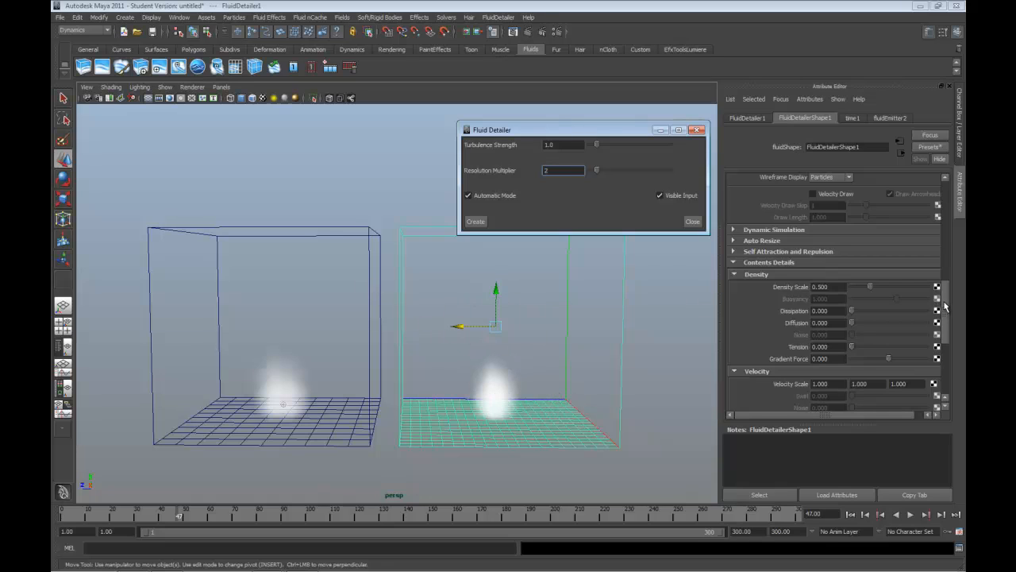
- Enable Velocity Draw in the display attributes of both the detailed fluid container and the original one
{"action": "mouse_move", "coordinate": [944, 307]}
{"action": "left_mouse_down"}
{"action": "mouse_move", "coordinate": [948, 284]}
{"action": "mouse_move", "coordinate": [950, 298]}
{"action": "left_mouse_up"}
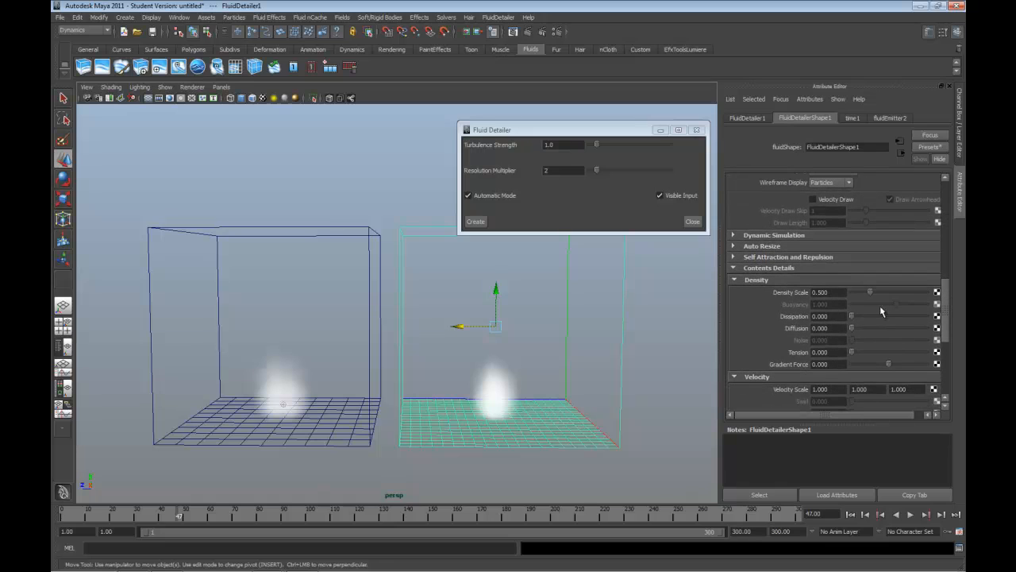
{"action": "scroll", "coordinate": [843, 323], "scroll_direction": "up", "scroll_amount": 10}
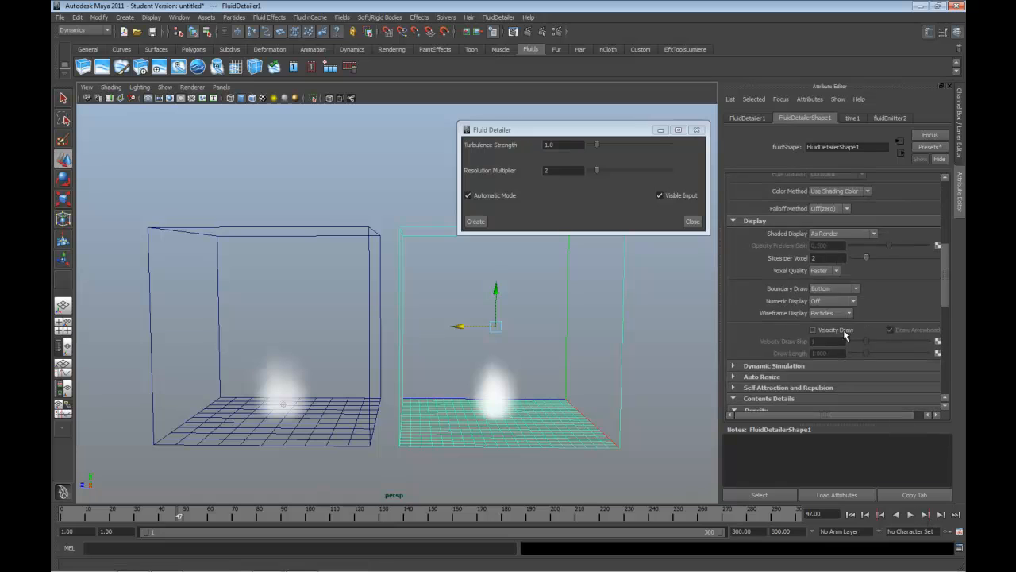
{"action": "scroll", "coordinate": [842, 323], "scroll_direction": "up", "scroll_amount": 3}
{"action": "scroll", "coordinate": [842, 323], "scroll_direction": "up", "scroll_amount": 3}
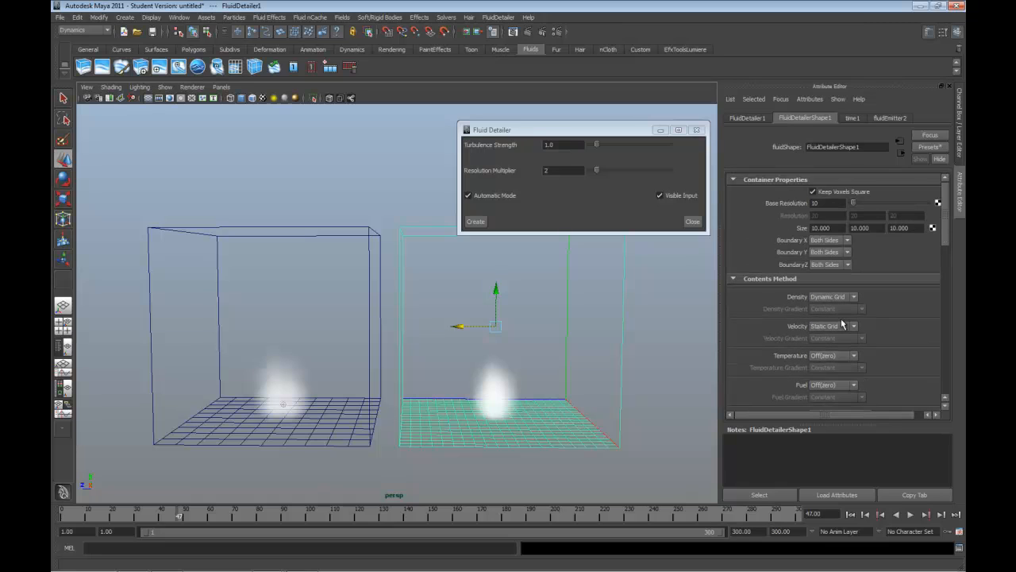
{"action": "scroll", "coordinate": [842, 310], "scroll_direction": "down", "scroll_amount": 8}
{"action": "scroll", "coordinate": [843, 316], "scroll_direction": "down", "scroll_amount": 3}
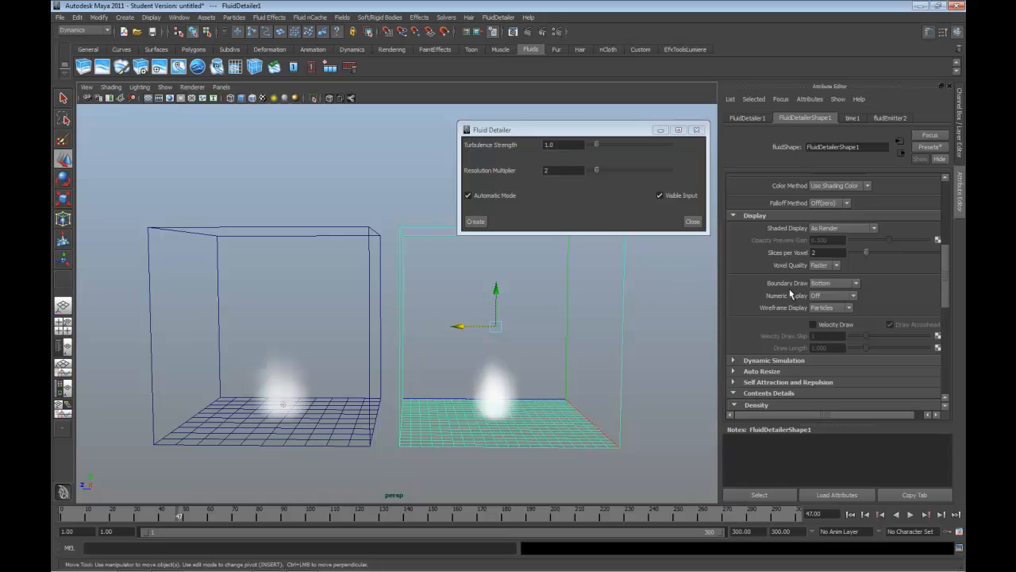
{"action": "left_click", "coordinate": [815, 324]}
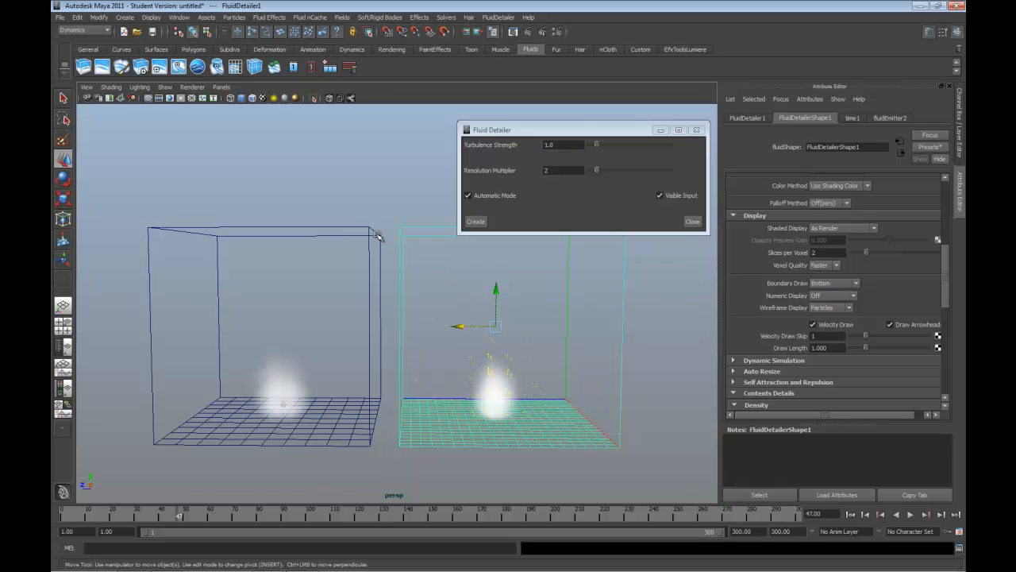
{"action": "left_click", "coordinate": [376, 235]}
{"action": "left_click", "coordinate": [814, 324]}
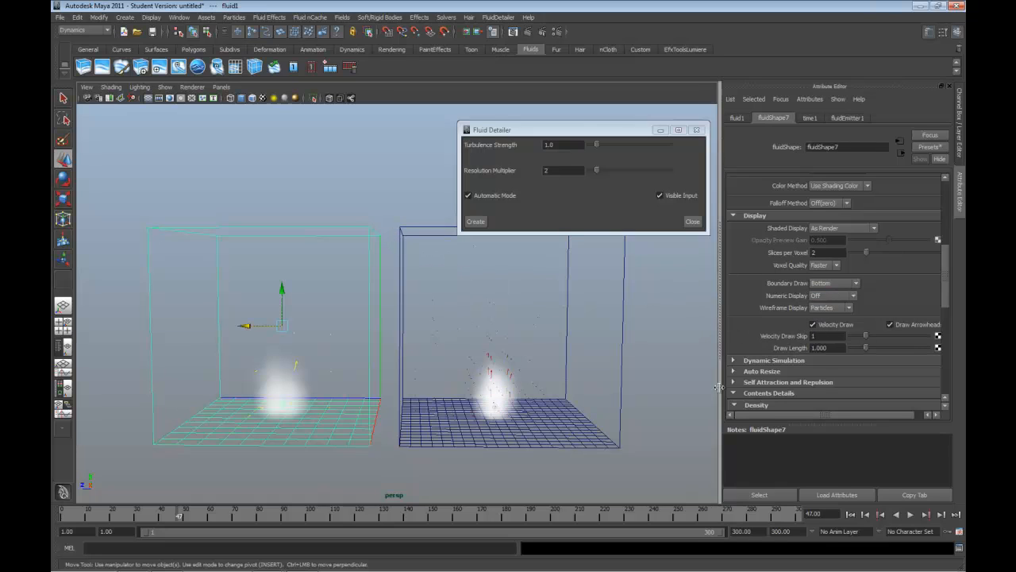
- Clear the selection, play the simulation on to frame 62, and select the detailed fluid container
{"action": "left_click", "coordinate": [674, 415]}
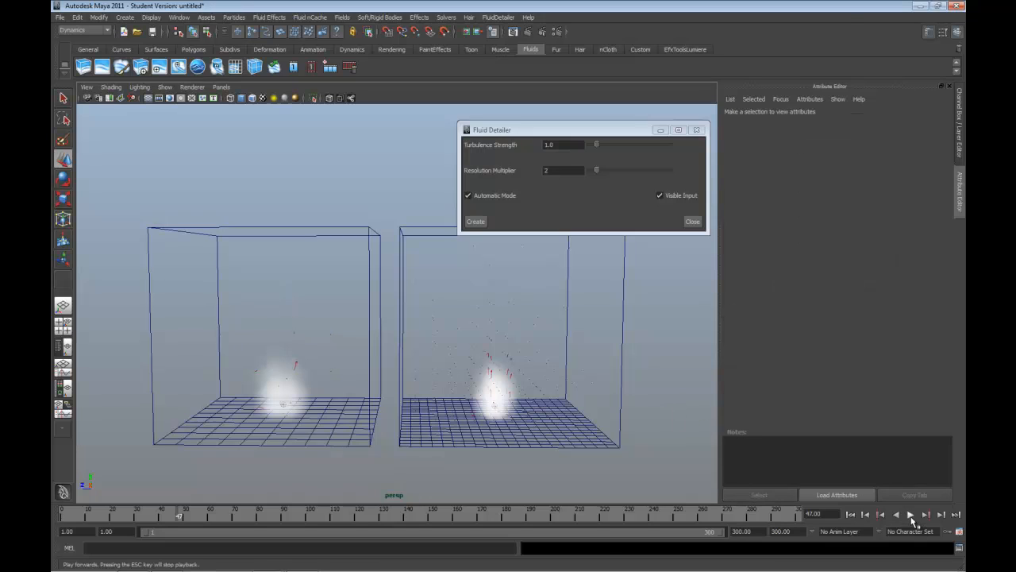
{"action": "left_click", "coordinate": [911, 515]}
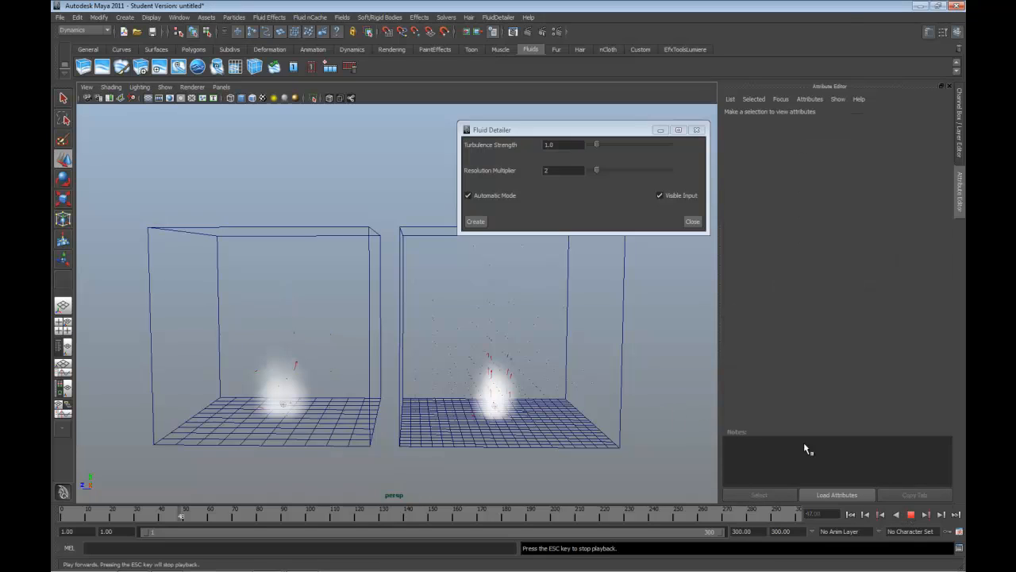
{"action": "left_click", "coordinate": [623, 346]}
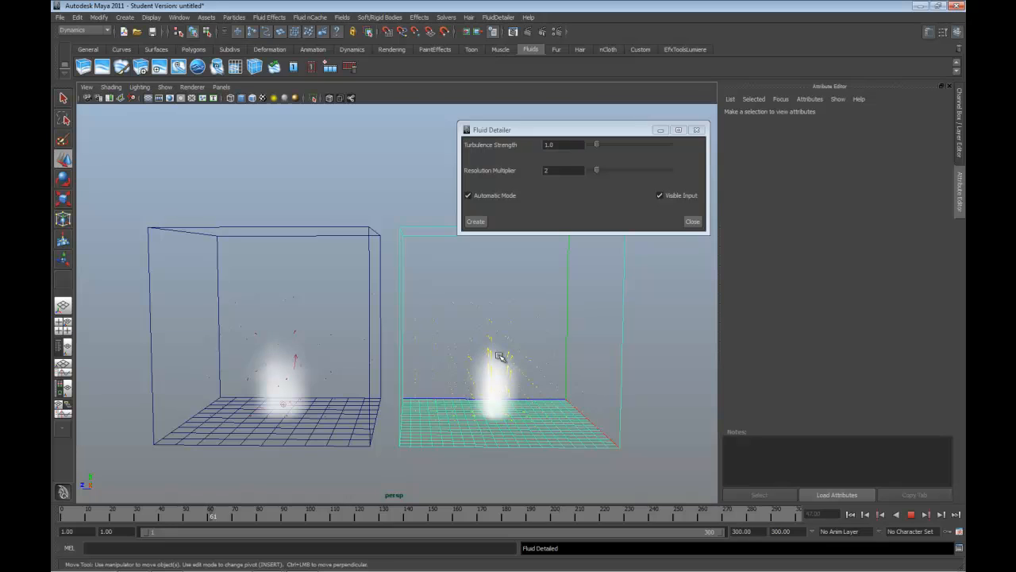
{"action": "left_click", "coordinate": [911, 514]}
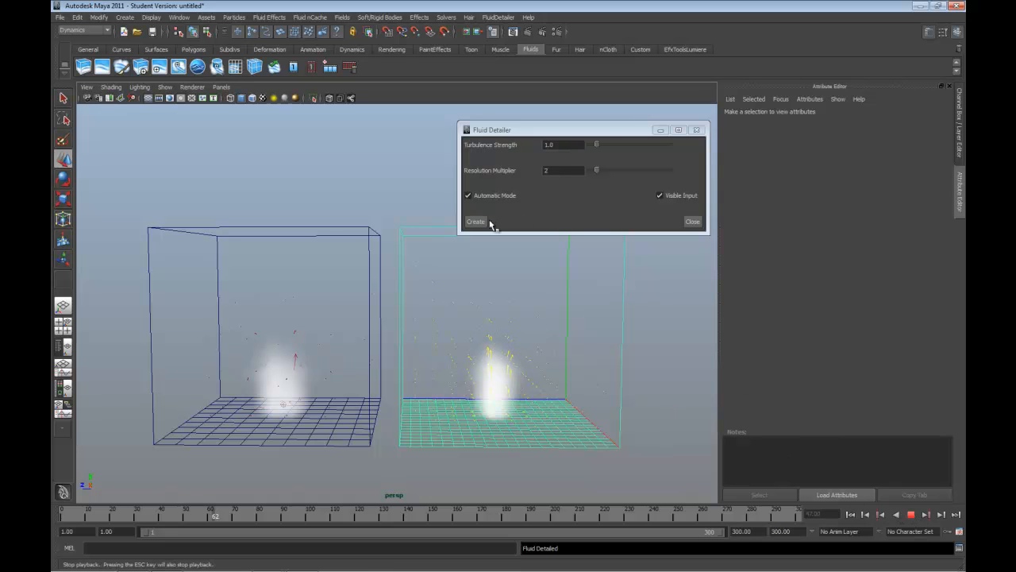
{"action": "left_click", "coordinate": [439, 231]}
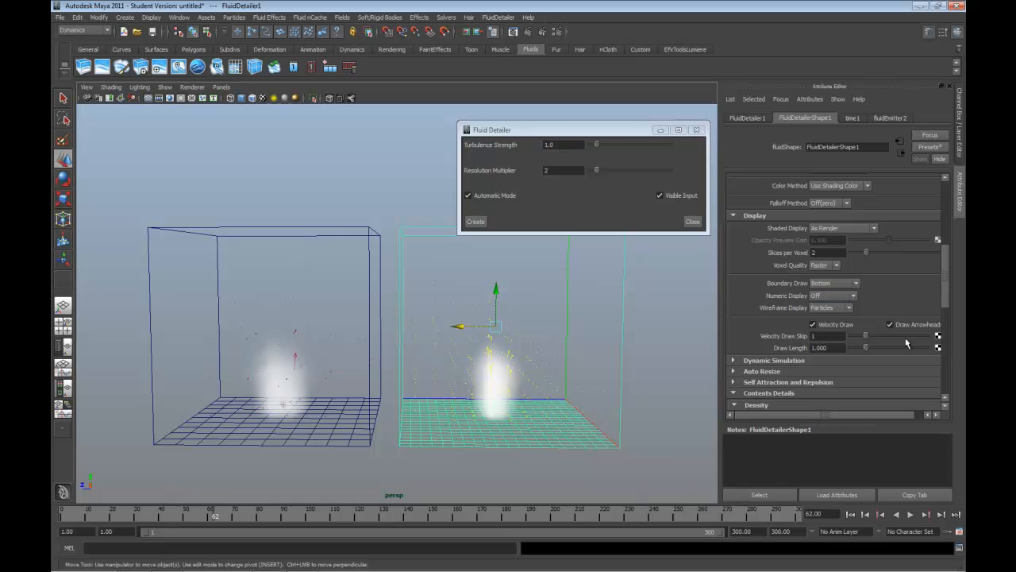
- Set Substeps to 2 in the Dynamic Simulation attributes of the detailed fluid
{"action": "scroll", "coordinate": [858, 340], "scroll_direction": "up", "scroll_amount": 3}
{"action": "scroll", "coordinate": [857, 340], "scroll_direction": "down", "scroll_amount": 5}
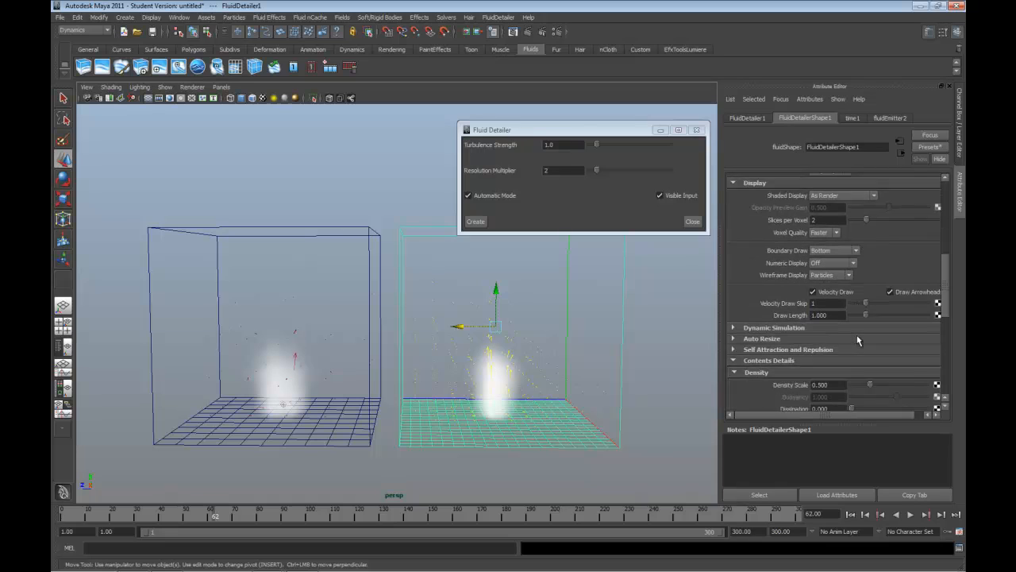
{"action": "left_click", "coordinate": [808, 296]}
{"action": "scroll", "coordinate": [867, 346], "scroll_direction": "down", "scroll_amount": 1}
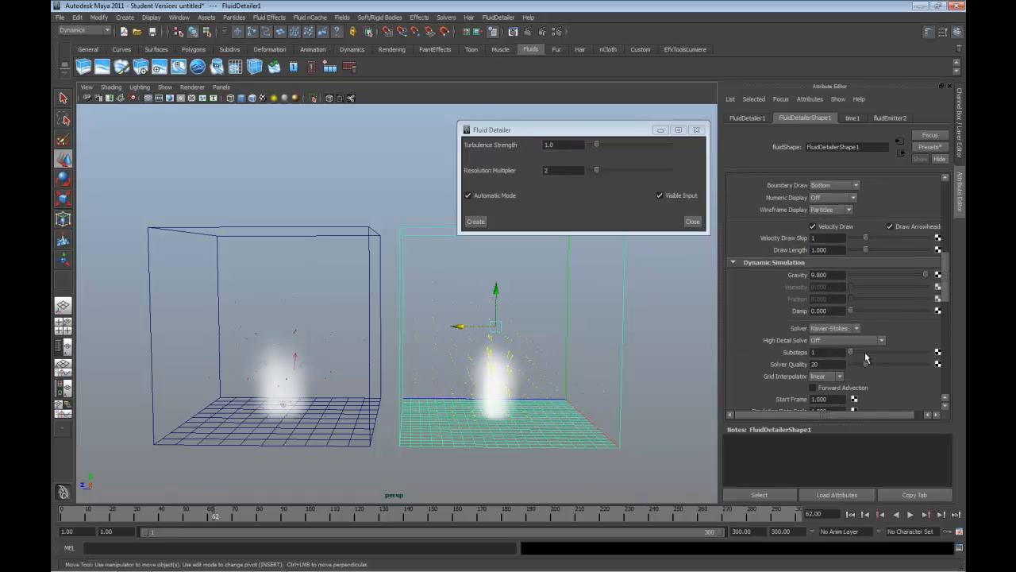
{"action": "left_click_drag", "start_coordinate": [862, 355], "coordinate": [858, 356]}
{"action": "right_click_drag", "start_coordinate": [625, 332], "coordinate": [626, 341], "text": "alt"}
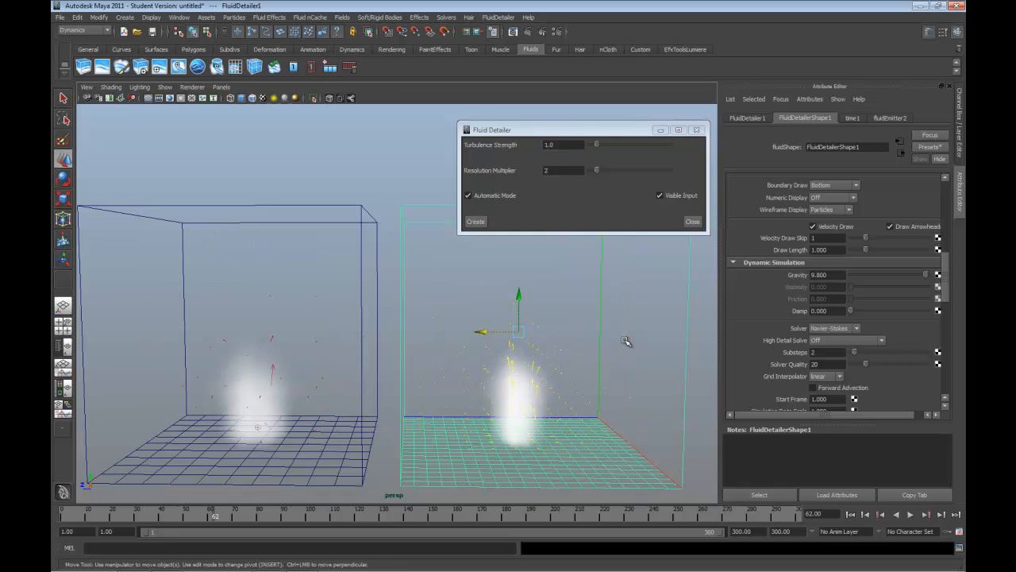
{"action": "scroll", "coordinate": [625, 341], "scroll_direction": "down", "scroll_amount": 2}
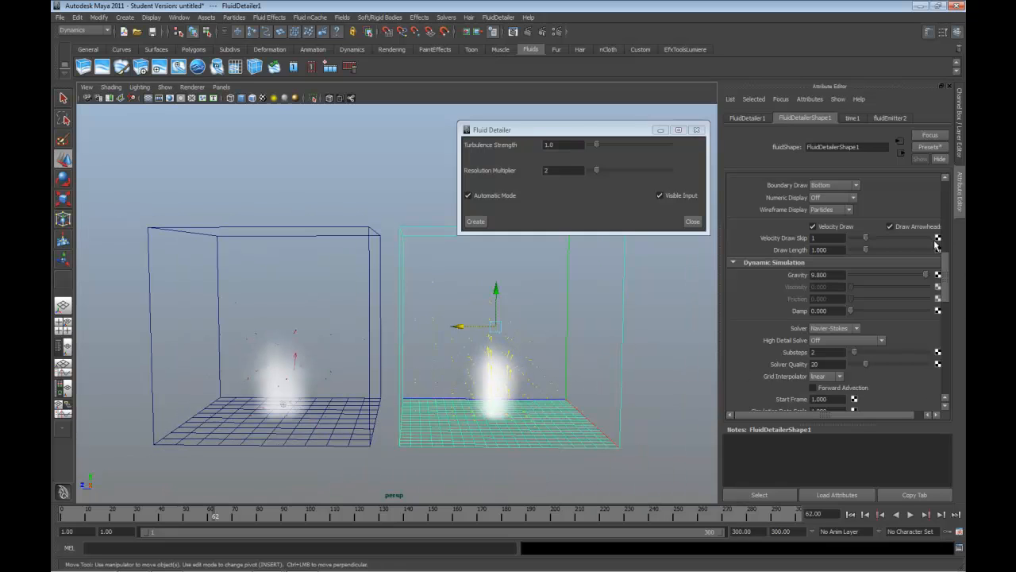
- Examine the detailed fluid's remaining Dynamic Simulation options and its Density and Velocity attributes
{"action": "mouse_move", "coordinate": [947, 275]}
{"action": "left_mouse_down"}
{"action": "mouse_move", "coordinate": [948, 254]}
{"action": "mouse_move", "coordinate": [954, 354]}
{"action": "mouse_move", "coordinate": [952, 307]}
{"action": "left_mouse_up"}
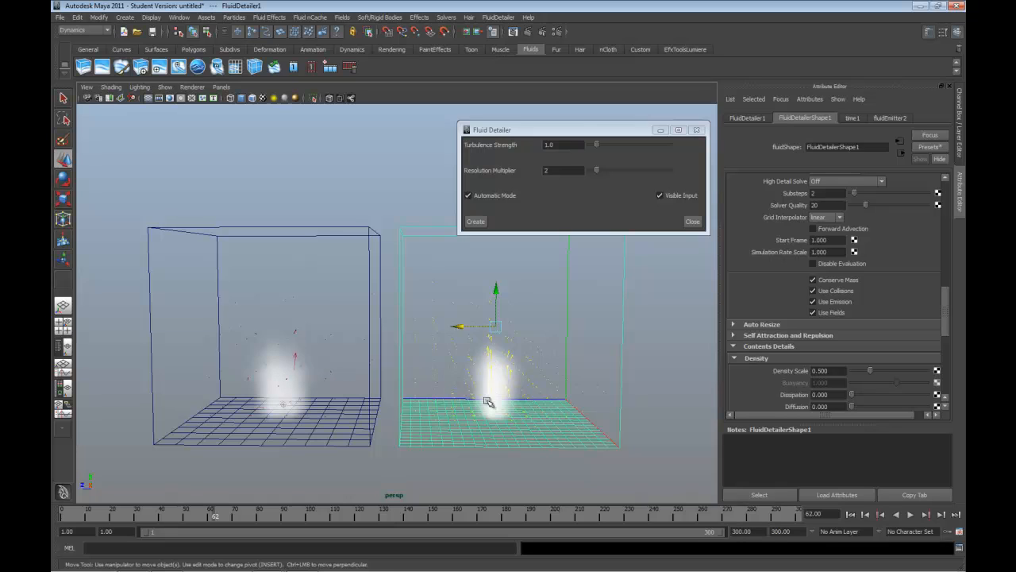
{"action": "left_click_drag", "start_coordinate": [944, 294], "coordinate": [946, 313]}
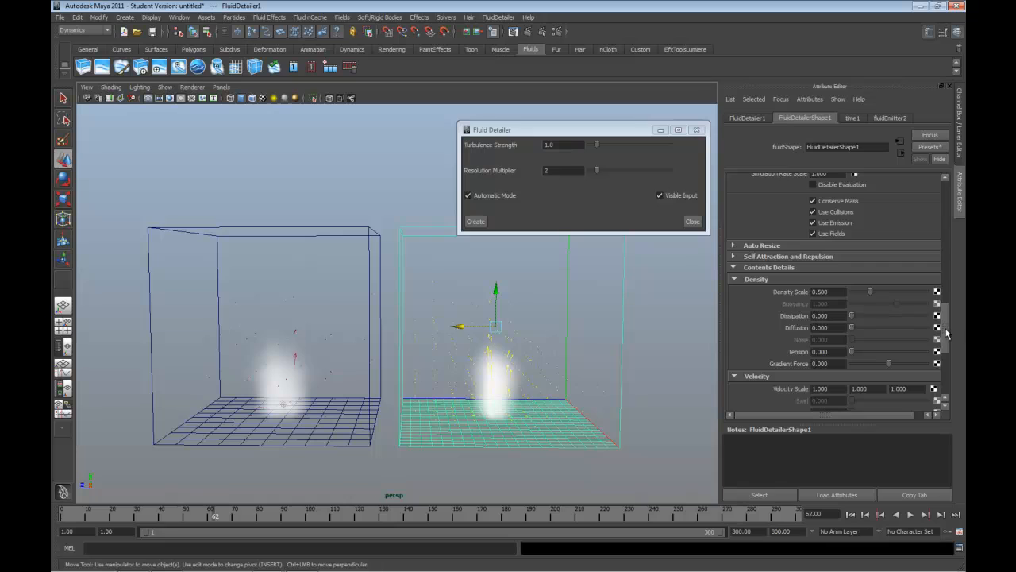
{"action": "left_click_drag", "start_coordinate": [948, 335], "coordinate": [948, 354]}
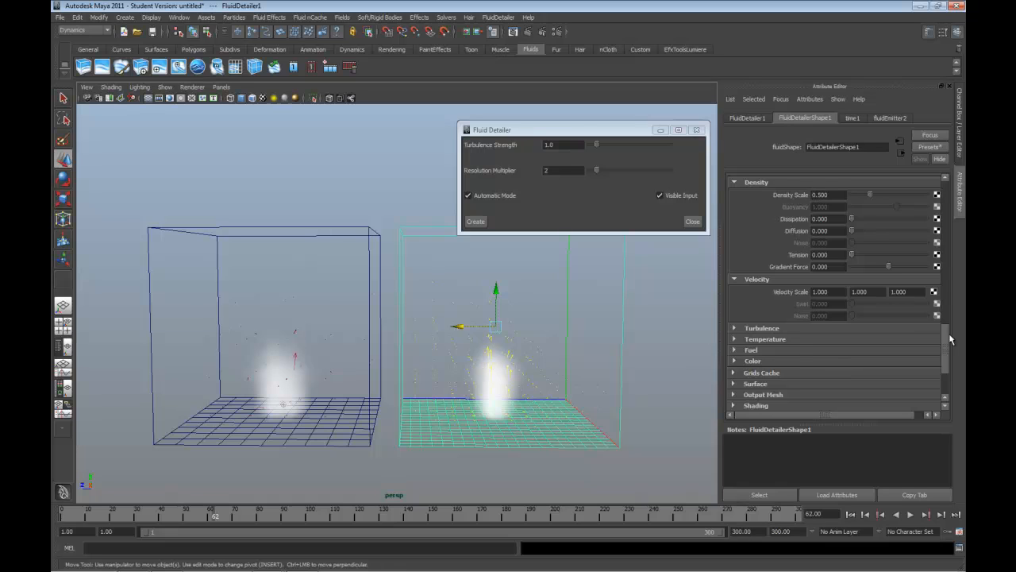
{"action": "mouse_move", "coordinate": [946, 338]}
{"action": "left_mouse_down"}
{"action": "mouse_move", "coordinate": [945, 366]}
{"action": "mouse_move", "coordinate": [944, 351]}
{"action": "left_mouse_up"}
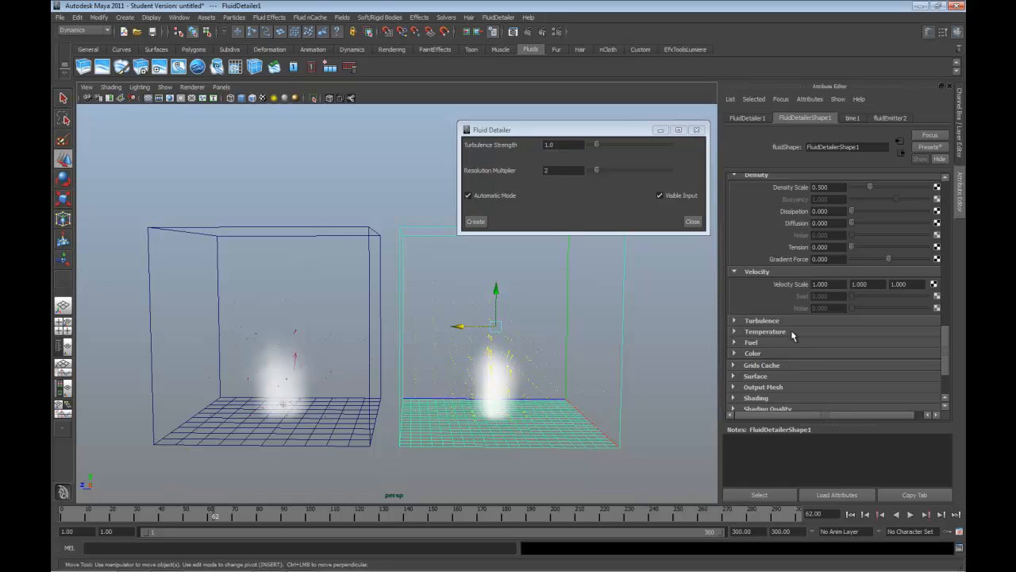
{"action": "scroll", "coordinate": [817, 327], "scroll_direction": "up", "scroll_amount": 1}
{"action": "scroll", "coordinate": [818, 328], "scroll_direction": "up", "scroll_amount": 1}
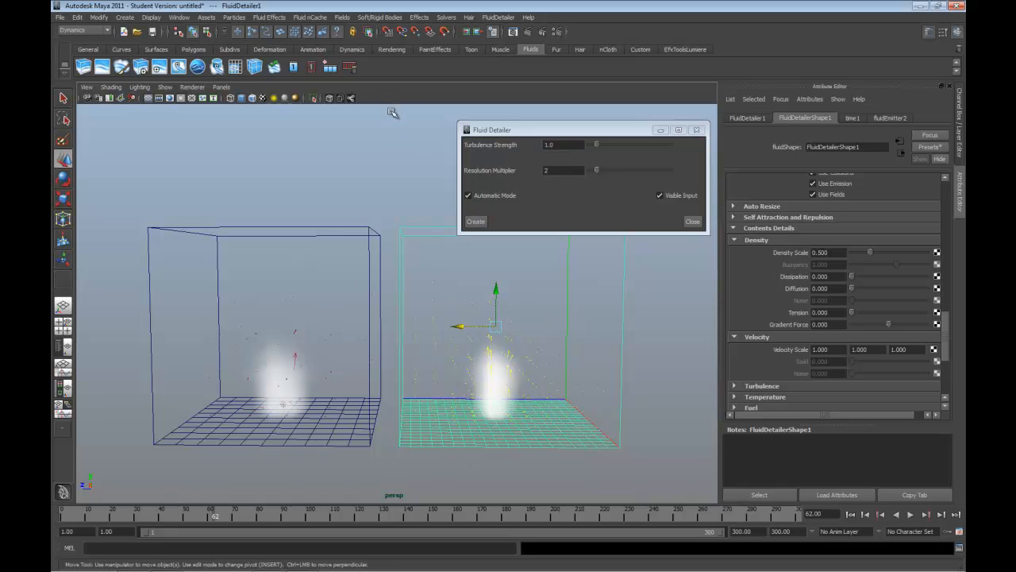
- Render frame 62 with Maya Software to compare both fluids, and close the rendered image
{"action": "left_click", "coordinate": [310, 16]}
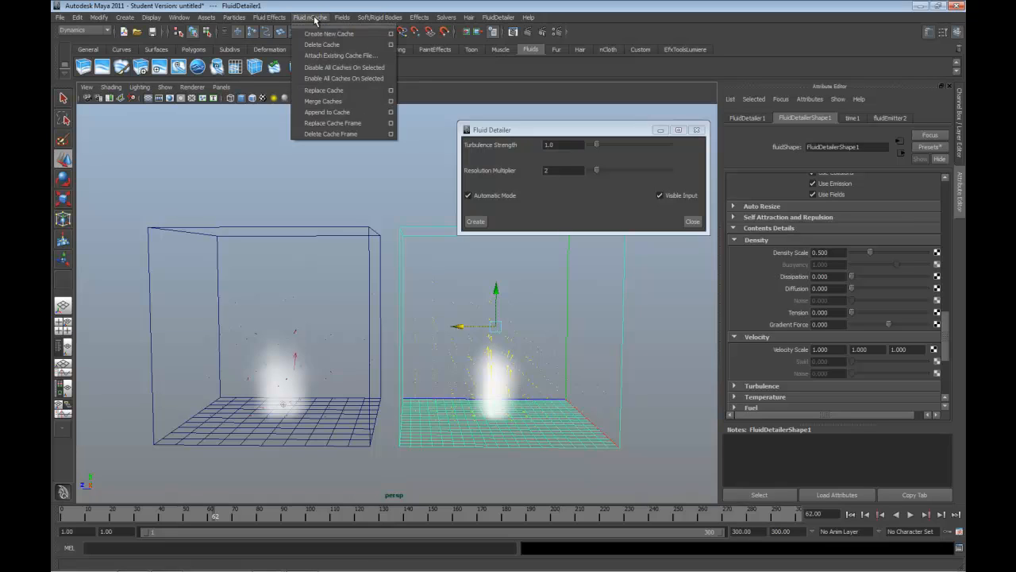
{"action": "left_click", "coordinate": [315, 21]}
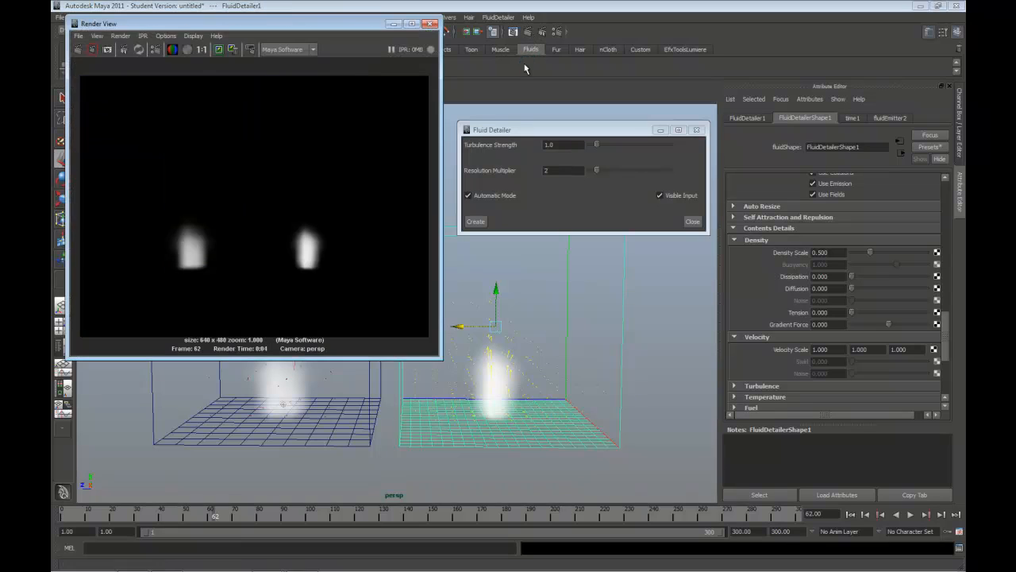
{"action": "left_click_drag", "start_coordinate": [359, 24], "coordinate": [395, 52]}
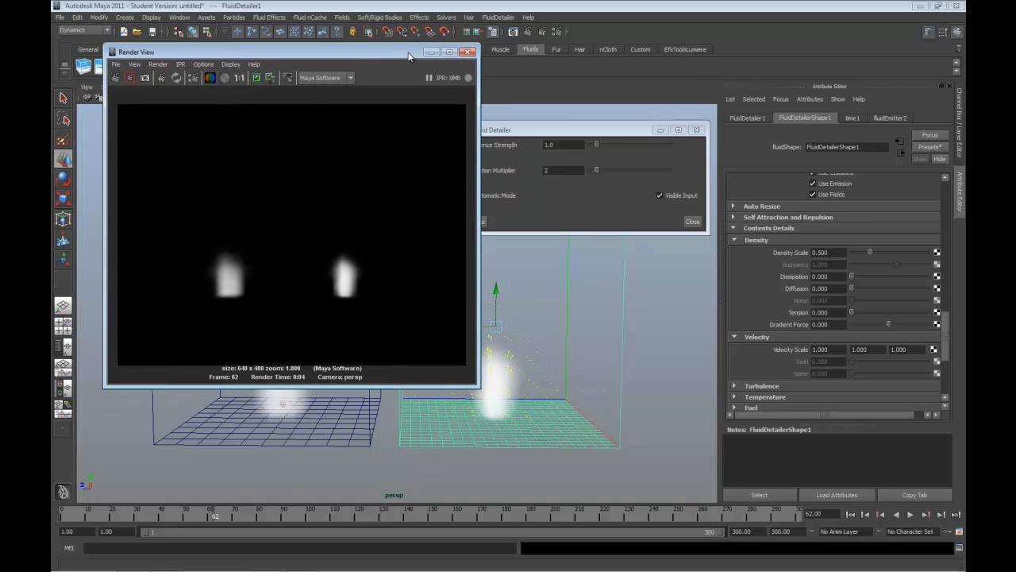
{"action": "left_click", "coordinate": [469, 52]}
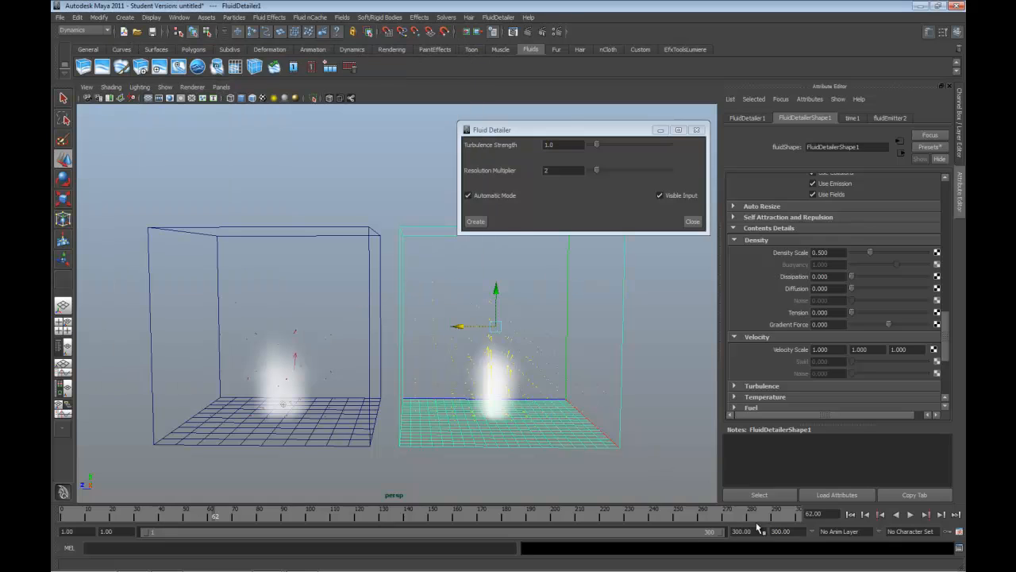